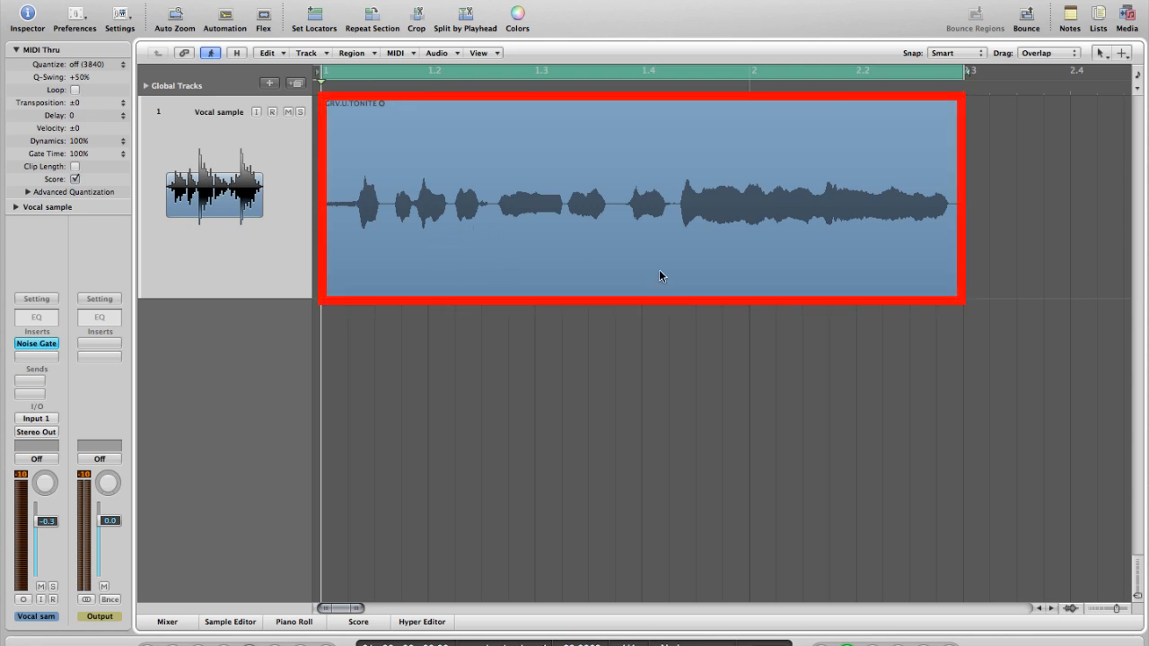
Step: Show the vocal track's Noise Gate window and set its threshold to 0 dB and reduction to -100 dB
key("v")
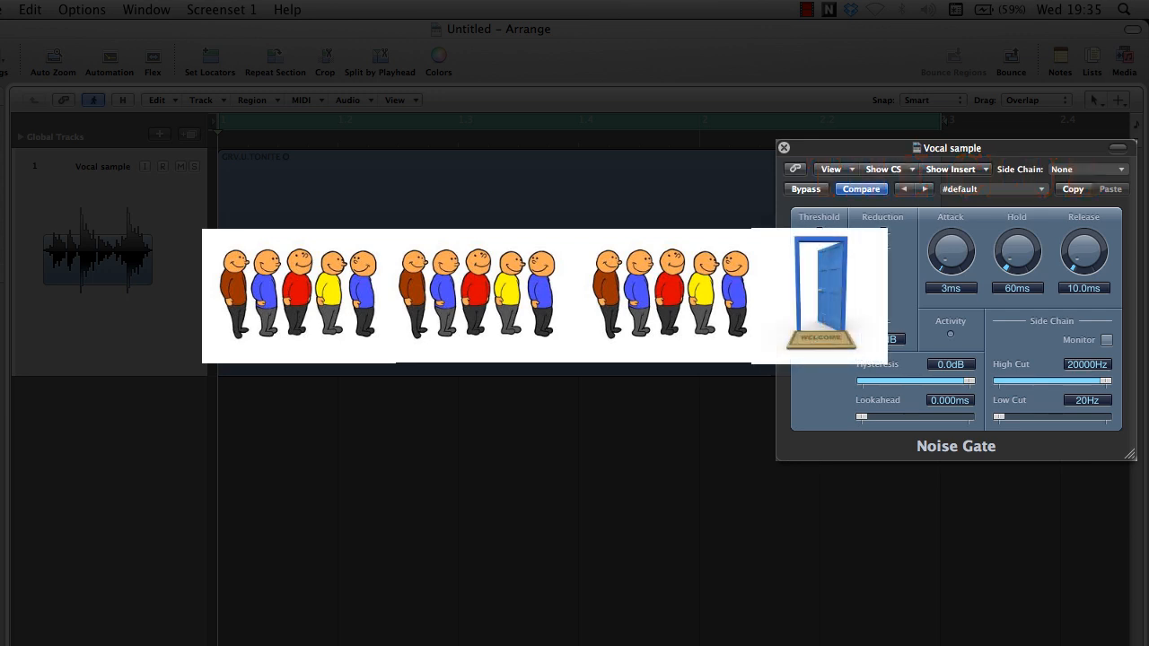
left_click_drag(818, 245, 818, 231)
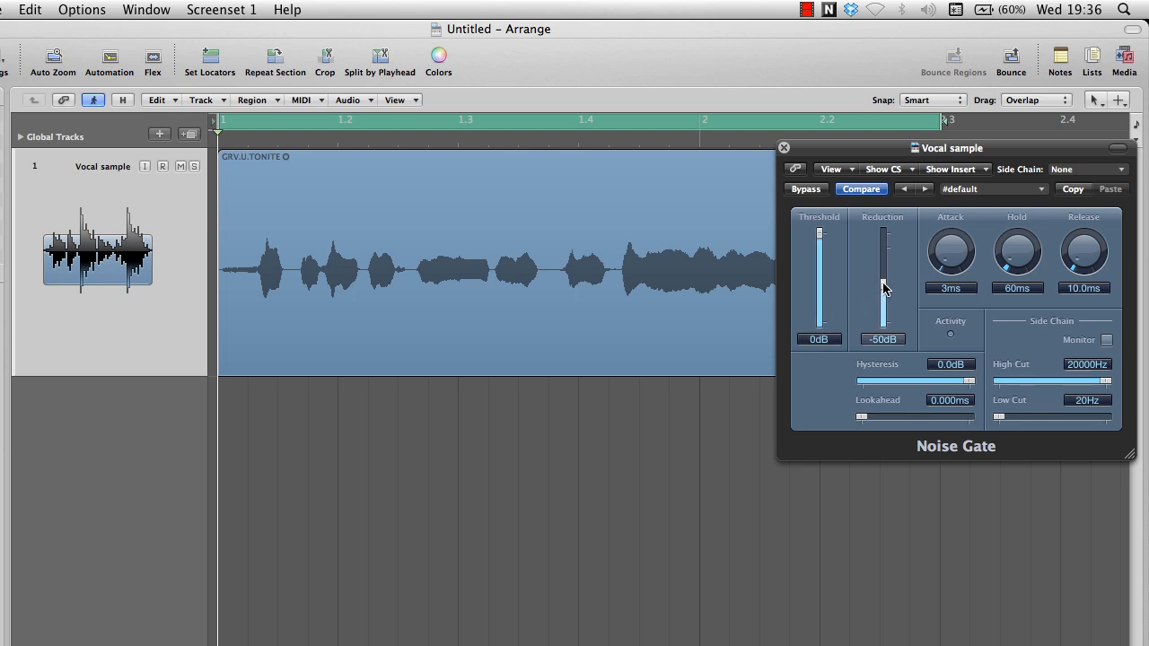
left_click_drag(884, 286, 859, 327)
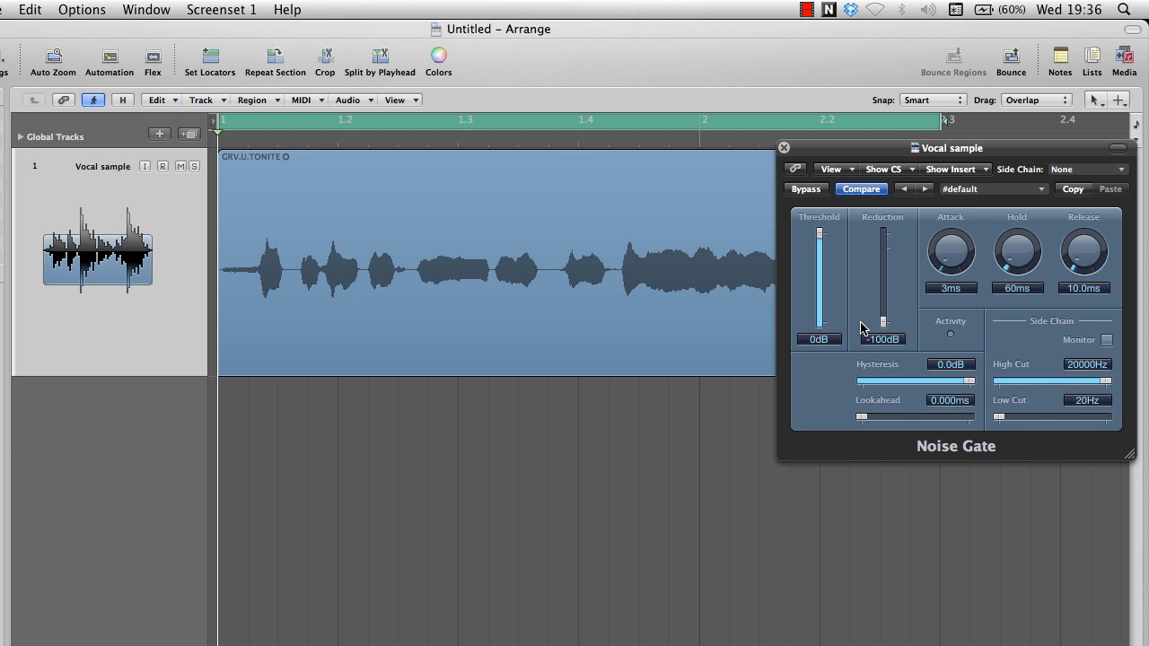
Step: Play the vocal sample with the gate's bypass toggled and reset the Vocal sample channel's volume fader to 0.0
left_click(814, 194)
key("space")
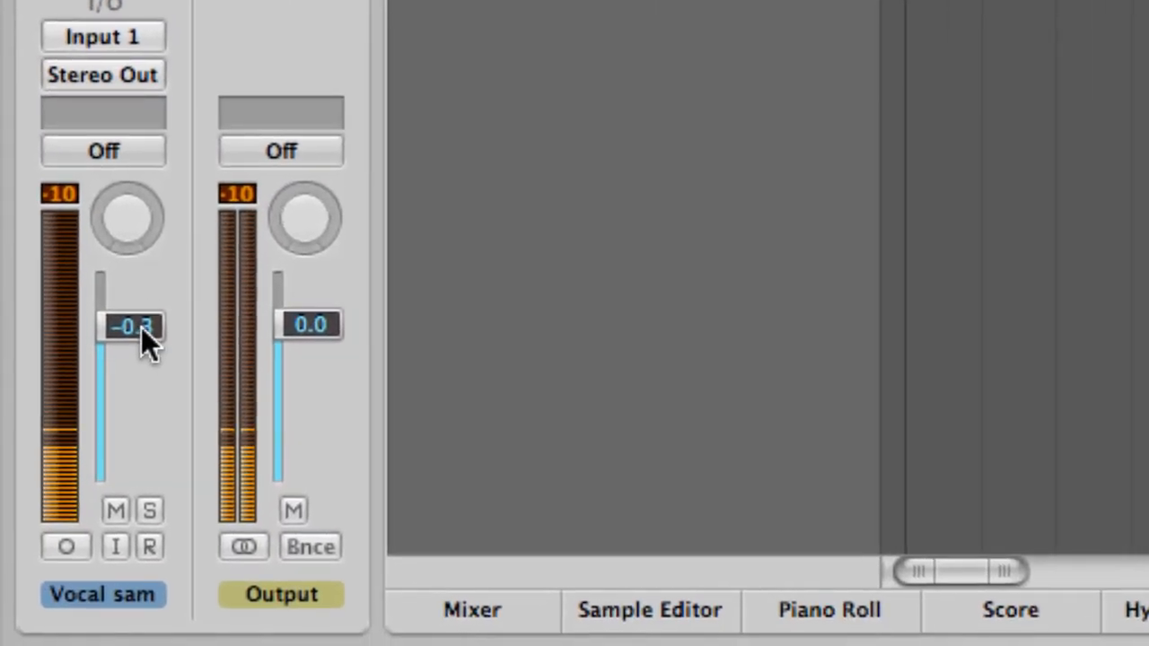
left_click(141, 327, "alt")
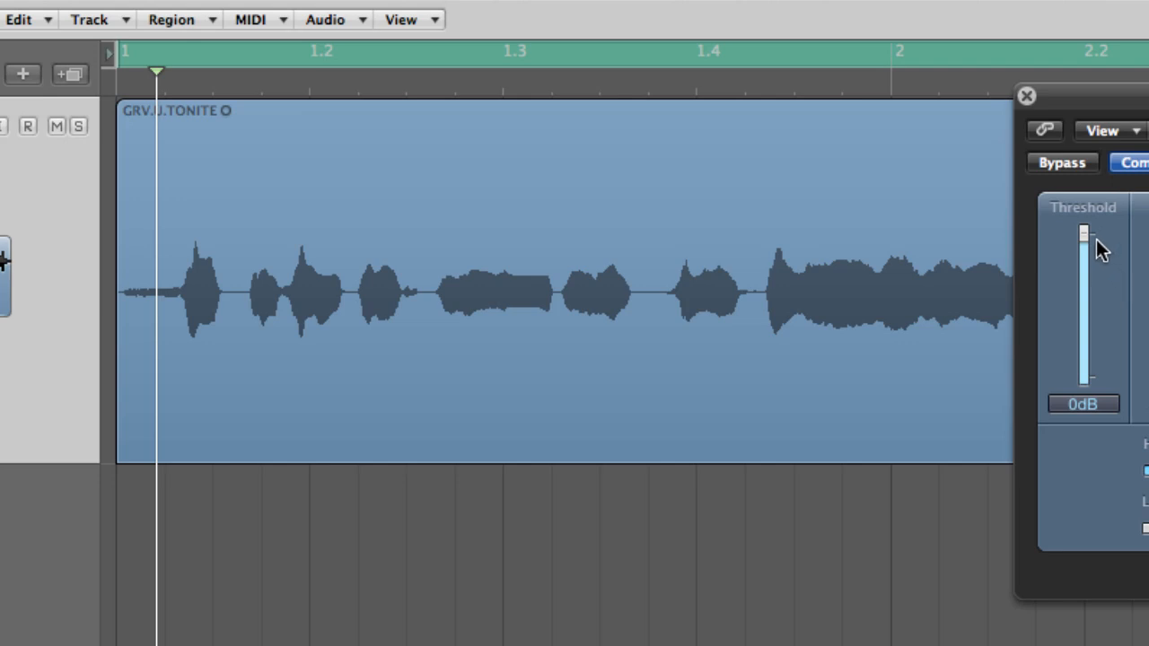
Step: Set the gate's threshold to -10 dB and play the vocal sample to hear which peaks pass through
left_click_drag(1086, 234, 1086, 248)
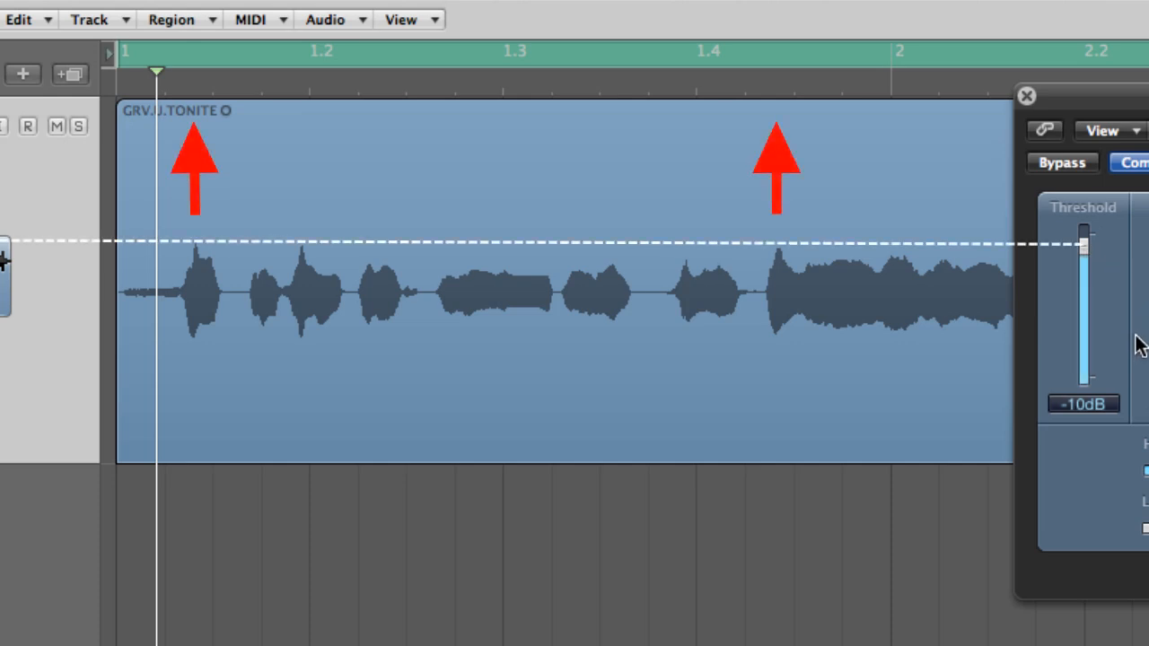
key("space")
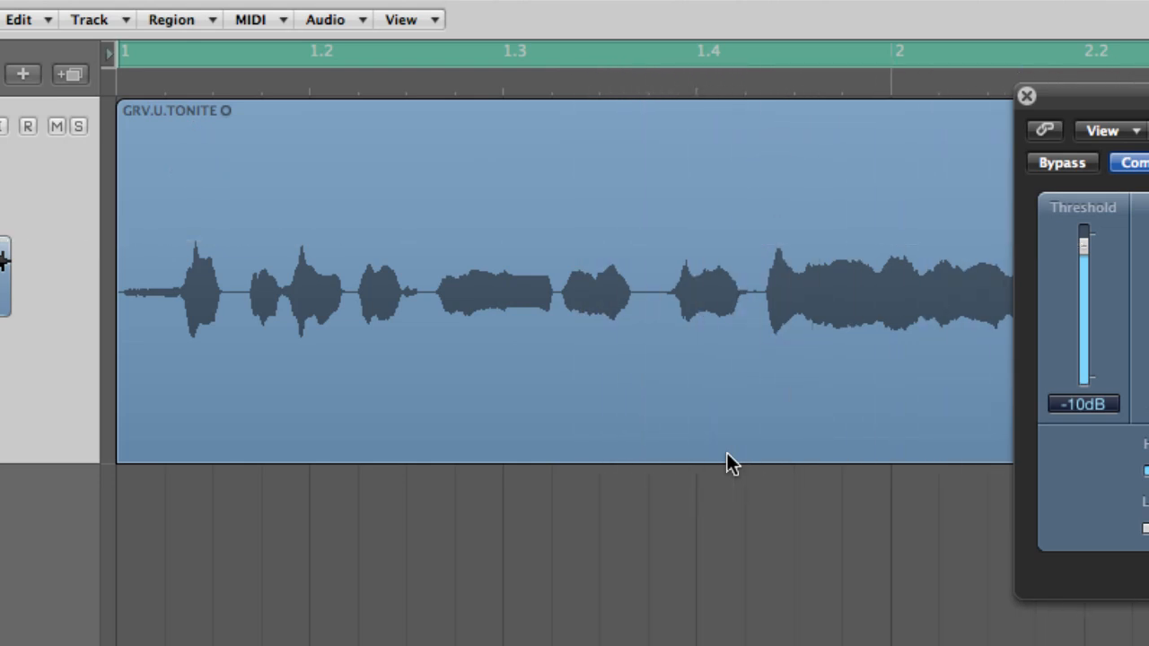
key("space")
key("space")
key("space")
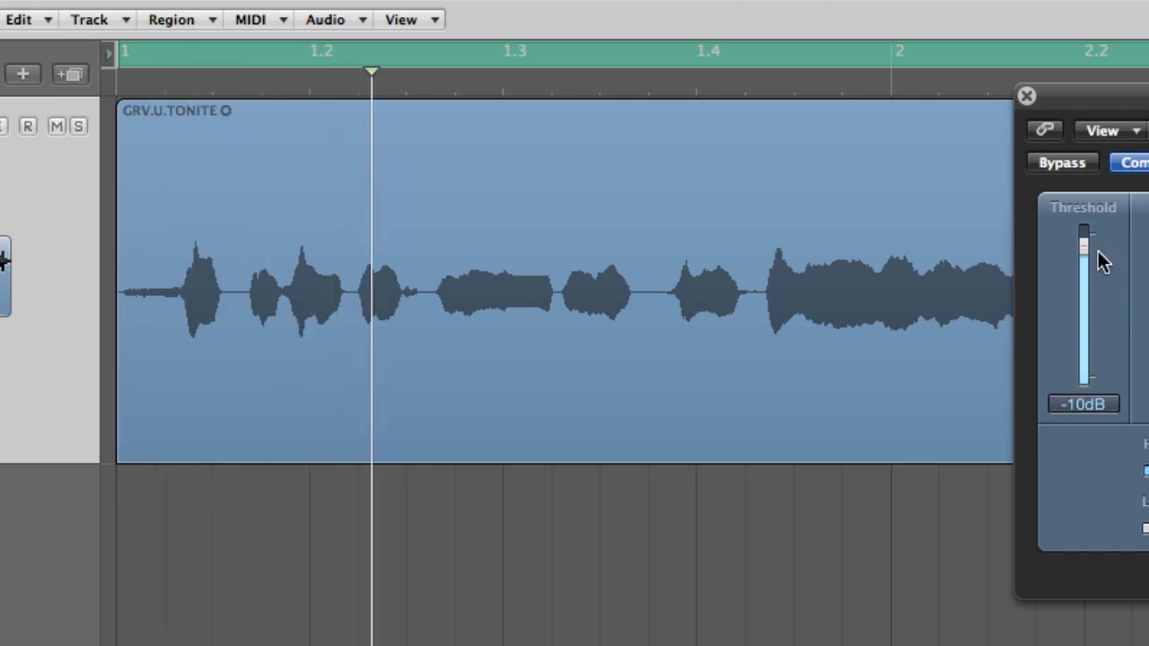
Step: Lower the gate's threshold in stages through -13, -17 and -22 dB to -30 dB while the vocal sample plays
left_click_drag(1084, 243, 1084, 248)
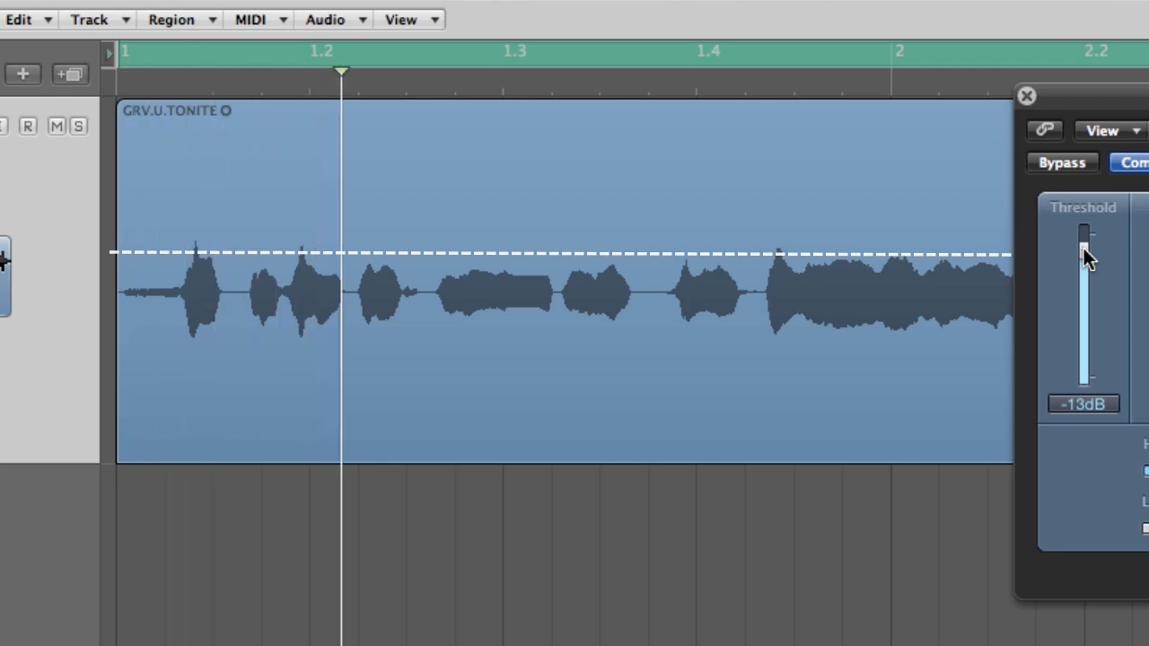
left_click_drag(1083, 247, 1083, 254)
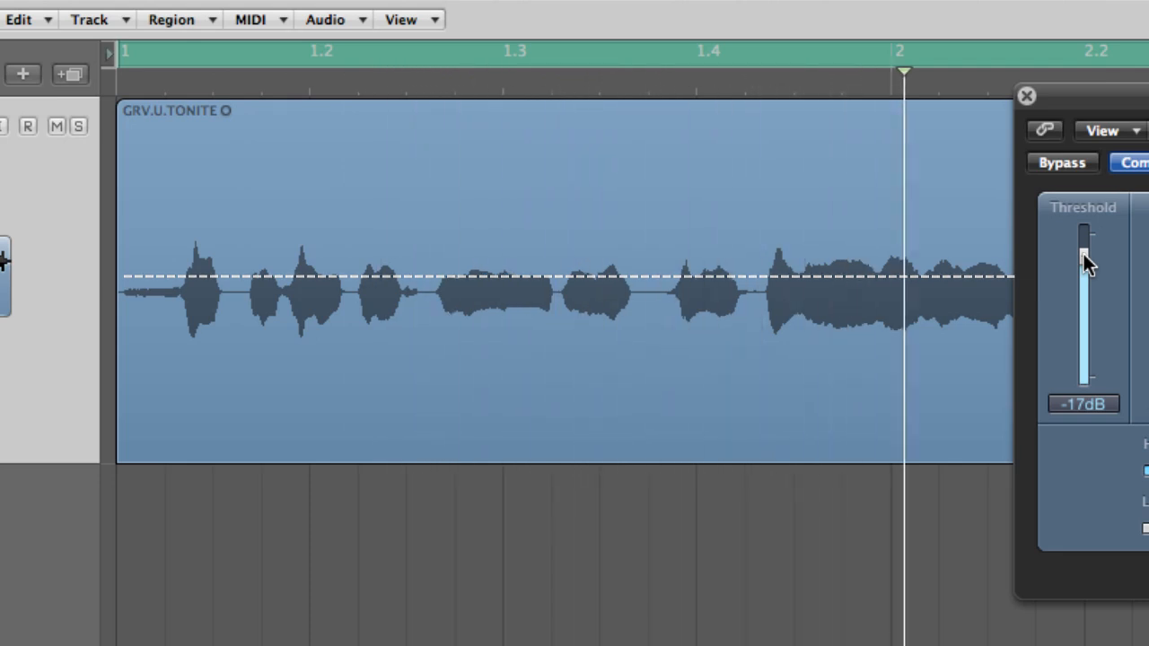
left_click_drag(1083, 254, 1083, 261)
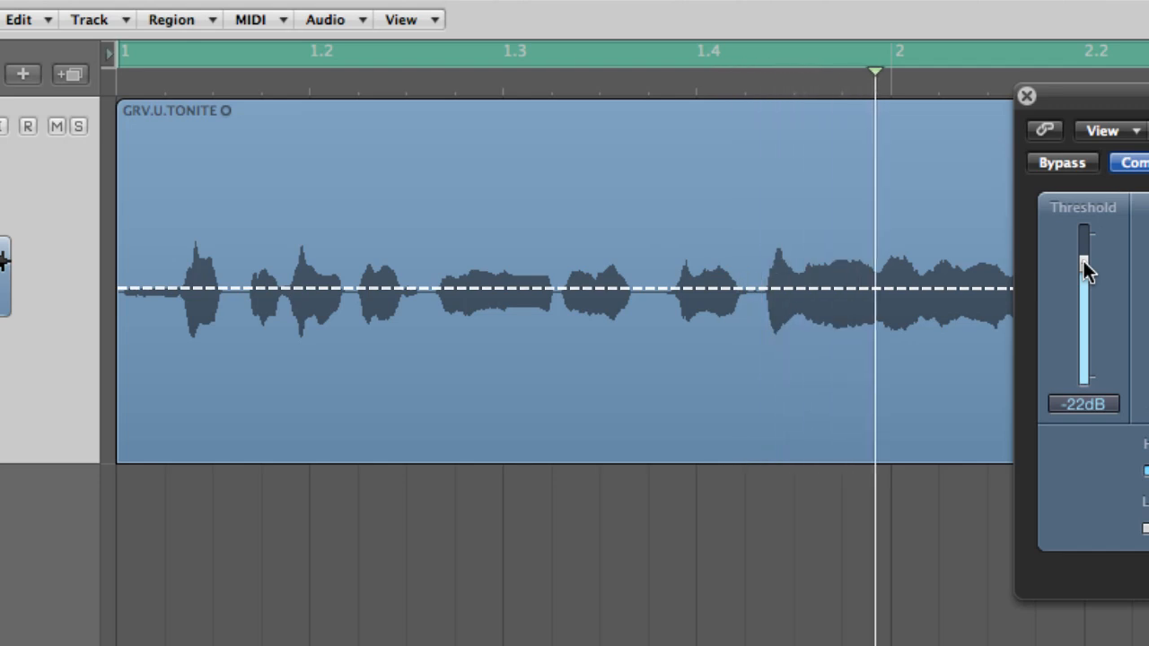
left_click_drag(1081, 262, 1082, 272)
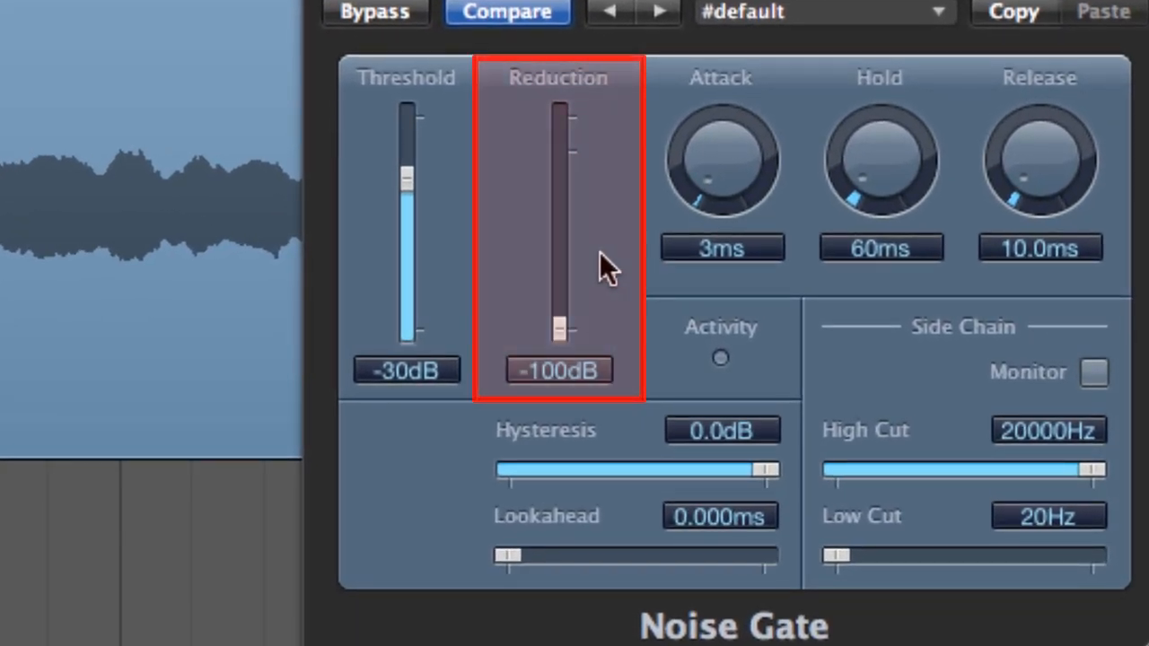
Step: Set the gate's hysteresis to -3.0 dB and its reduction to -50 dB
left_click_drag(562, 320, 640, 405)
left_click_drag(741, 460, 764, 468)
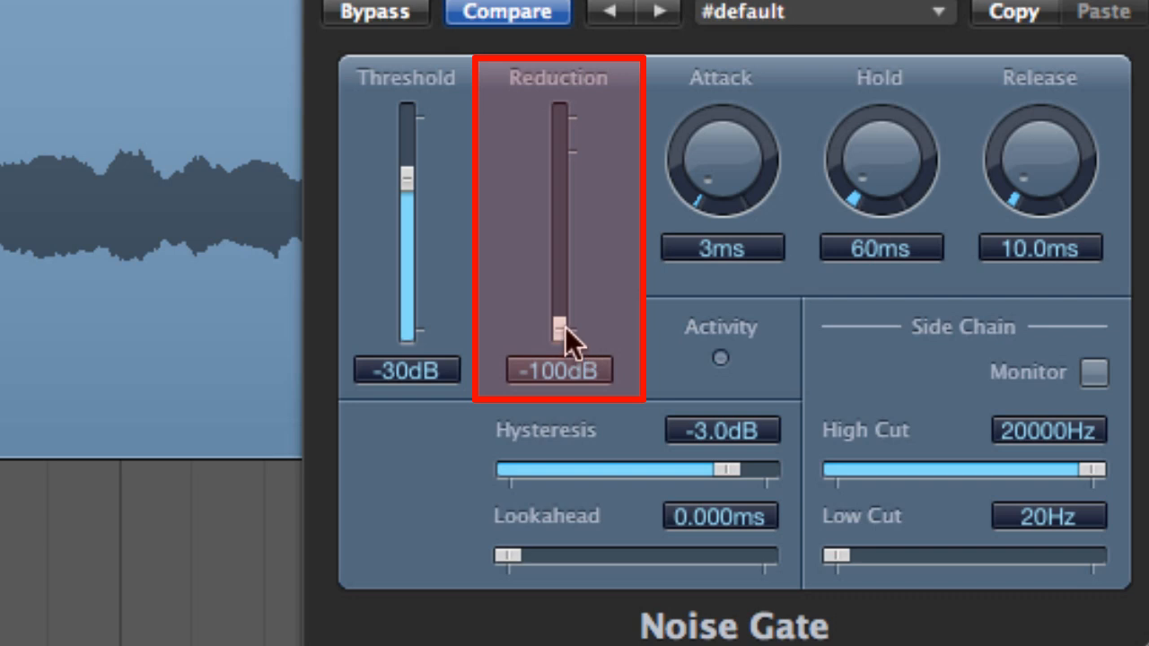
left_click_drag(558, 327, 554, 239)
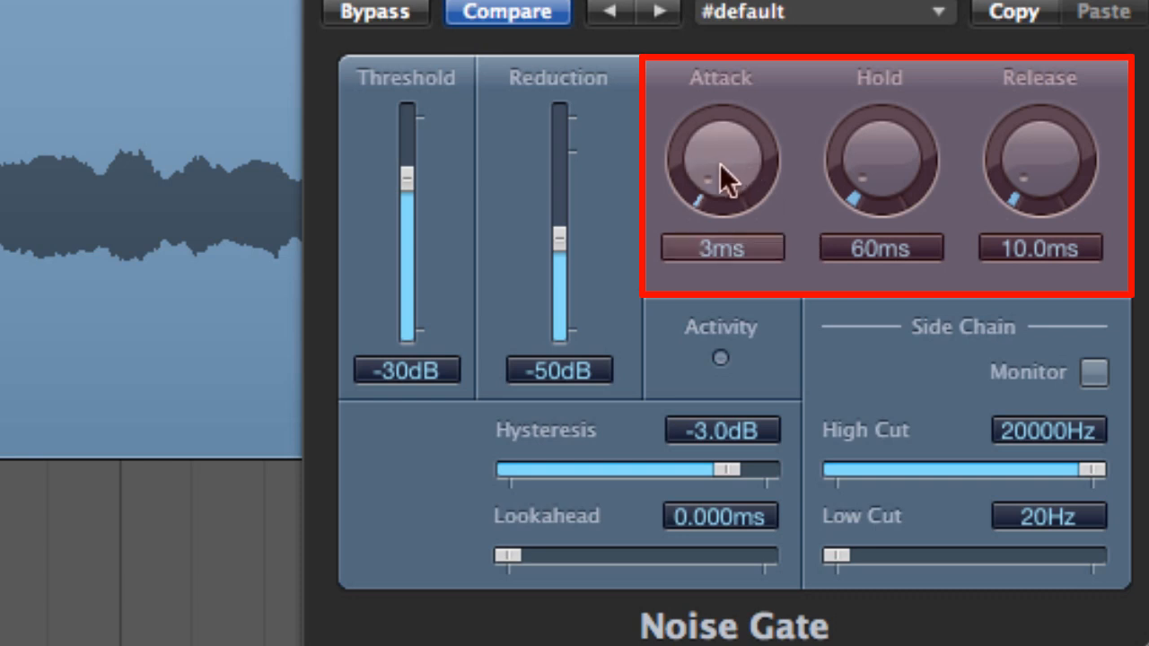
Step: Set the gate's attack to 4 ms and hold to 50 ms, and play the vocal sample to audition them
left_click_drag(719, 163, 694, 161)
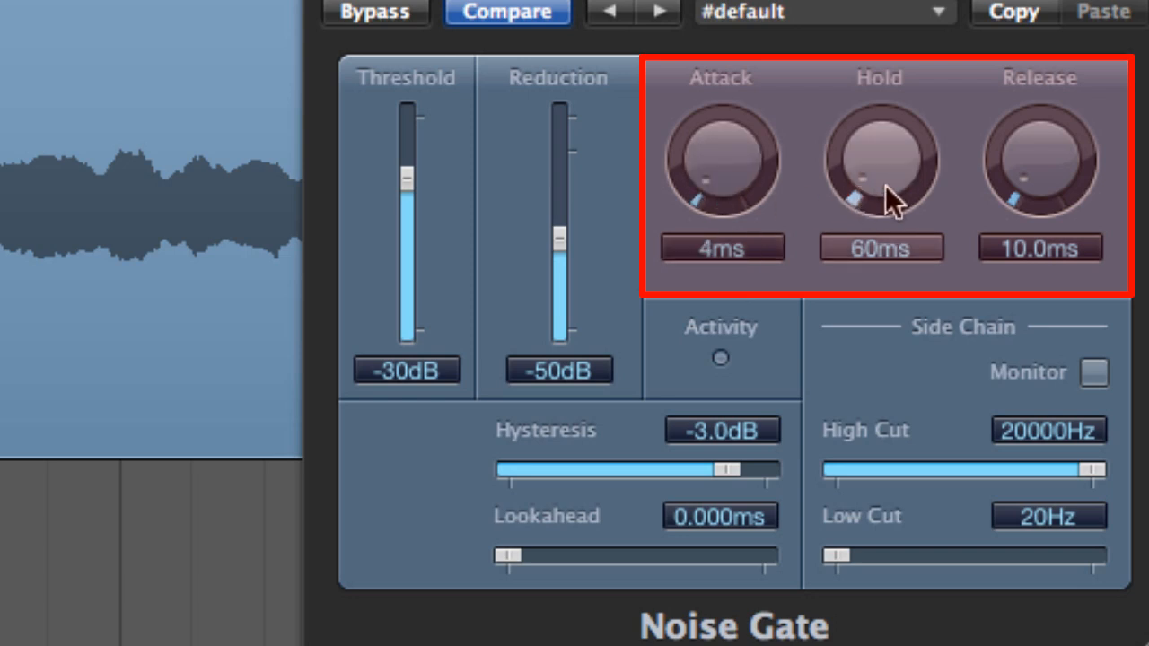
left_click_drag(886, 186, 848, 187)
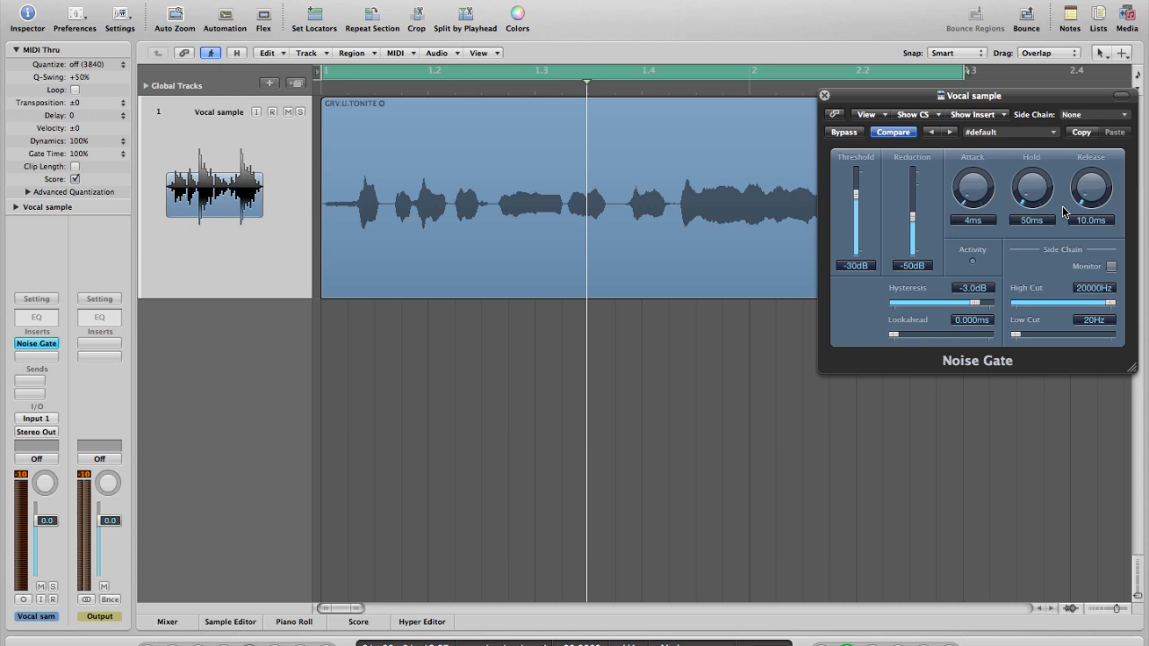
key("space")
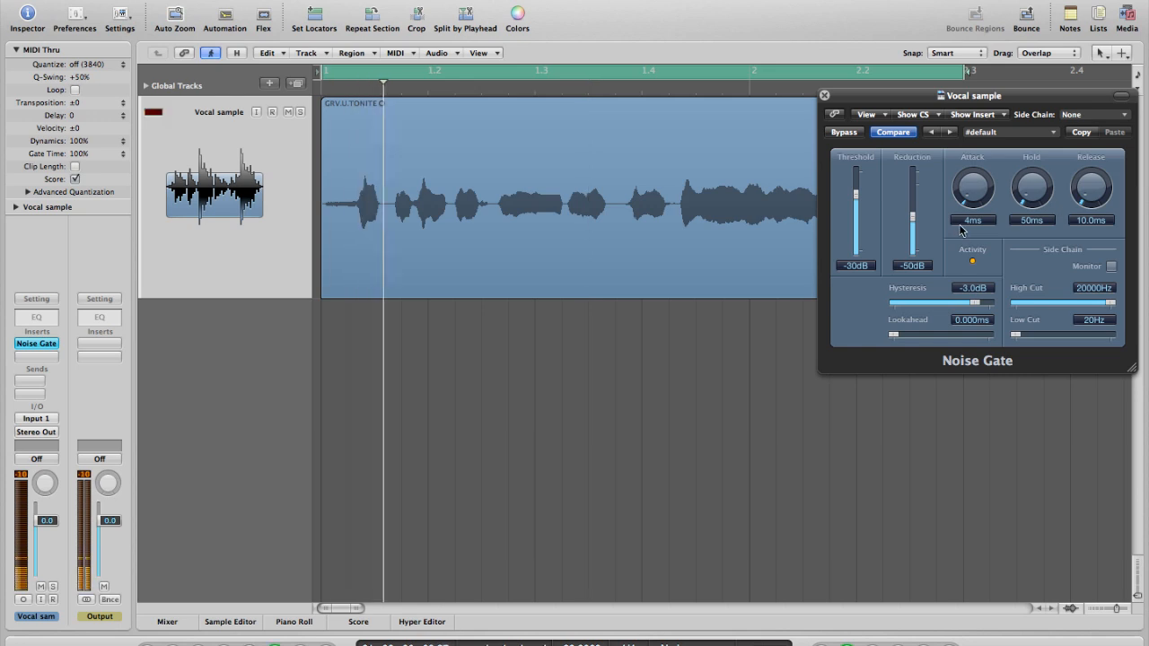
Step: Try long gate times during playback, with attack at 68 ms, hold at 360 ms and release at 3034.9 ms
left_click_drag(1031, 190, 1027, 124)
left_click_drag(969, 201, 1031, 213)
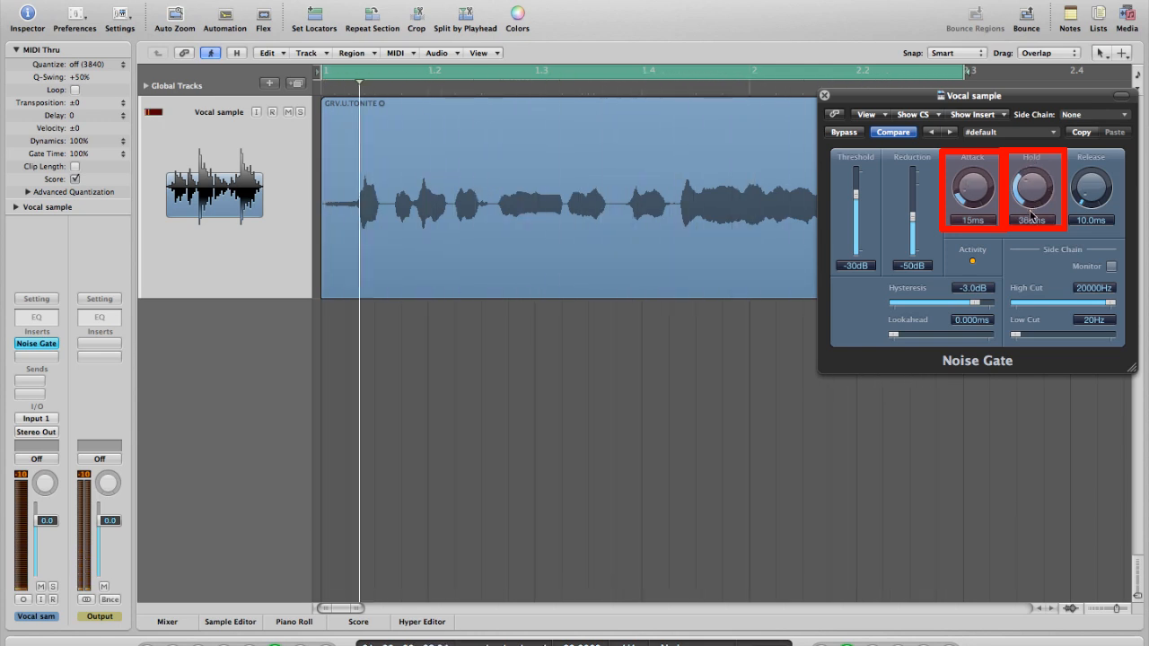
mouse_move(970, 194)
left_mouse_down()
mouse_move(951, 106)
mouse_move(952, 133)
left_mouse_up()
left_click_drag(1065, 198, 1059, 106)
left_click_drag(1032, 190, 1034, 218)
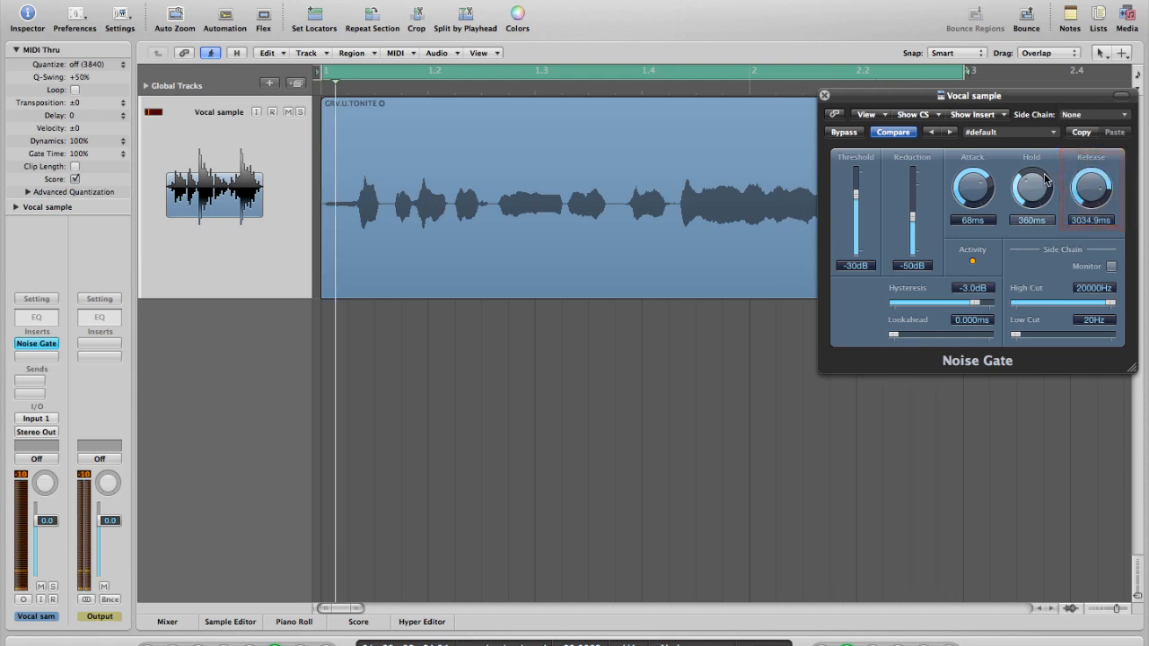
Step: Shorten the gate's attack to 14 ms, hold to 160 ms and release to 19.0 ms, and stop playback
left_click_drag(971, 190, 945, 254)
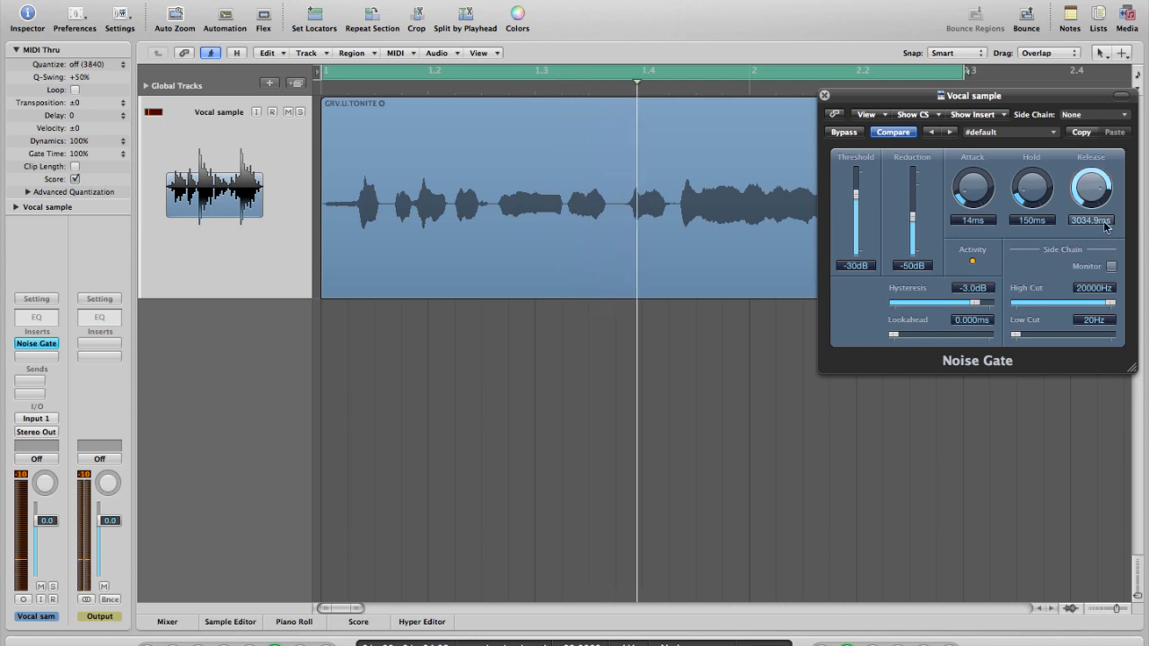
left_click_drag(1087, 186, 1095, 270)
mouse_move(1031, 204)
left_mouse_down()
mouse_move(1026, 150)
mouse_move(1030, 200)
left_mouse_up()
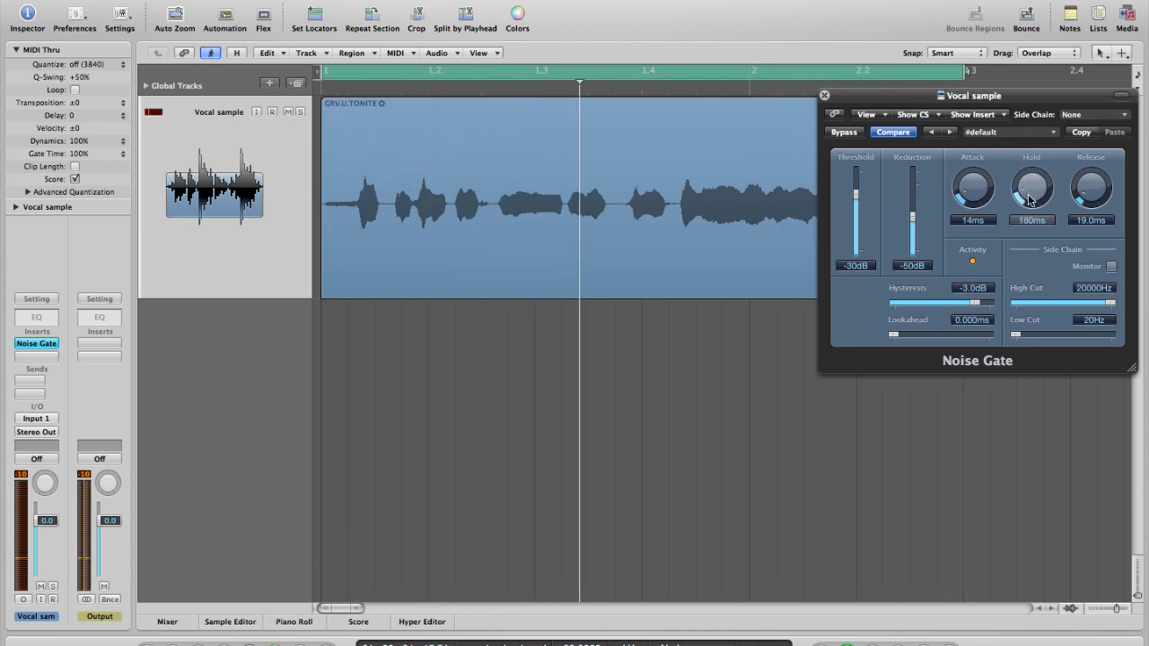
key("space")
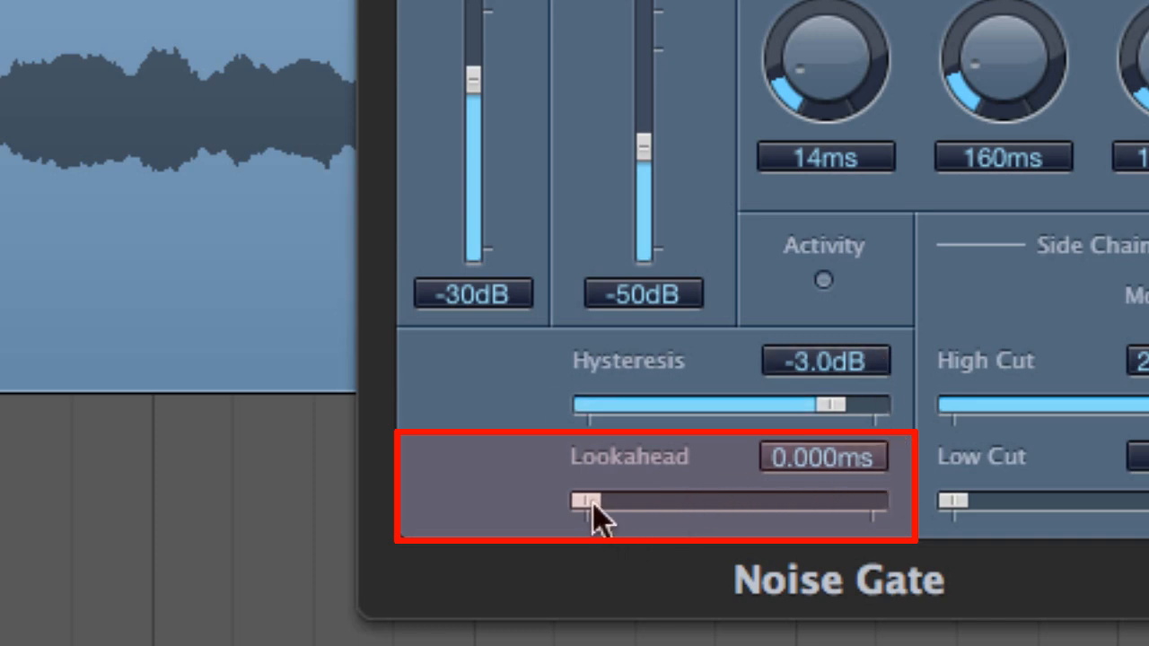
mouse_move(593, 501)
left_mouse_down()
mouse_move(692, 501)
mouse_move(594, 504)
left_mouse_up()
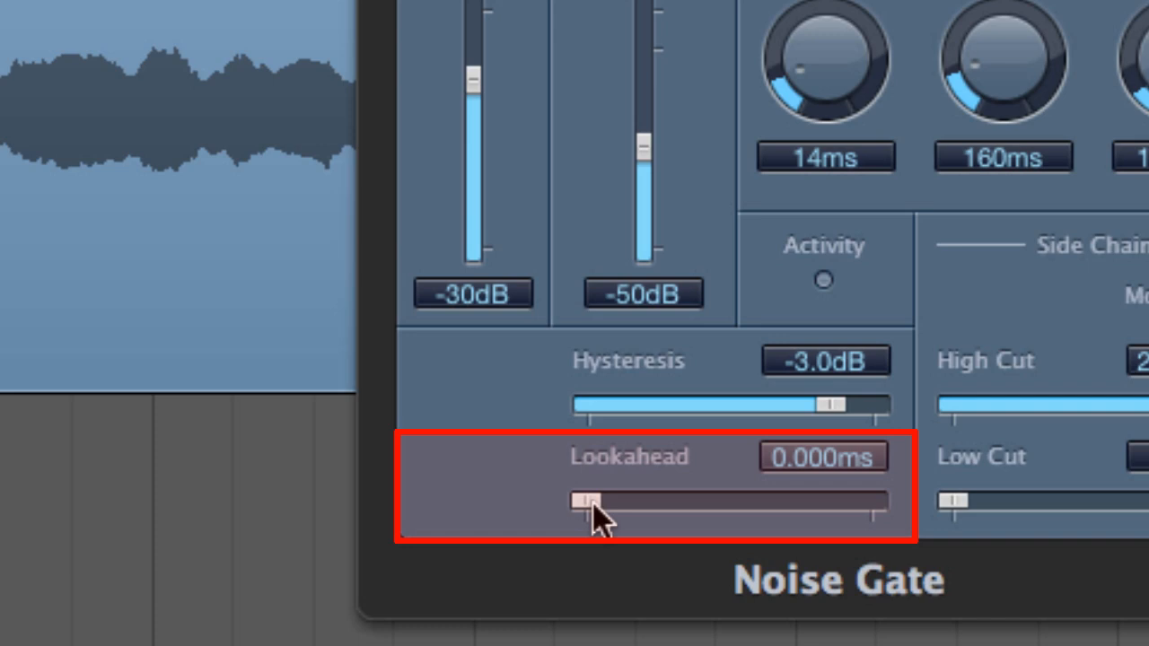